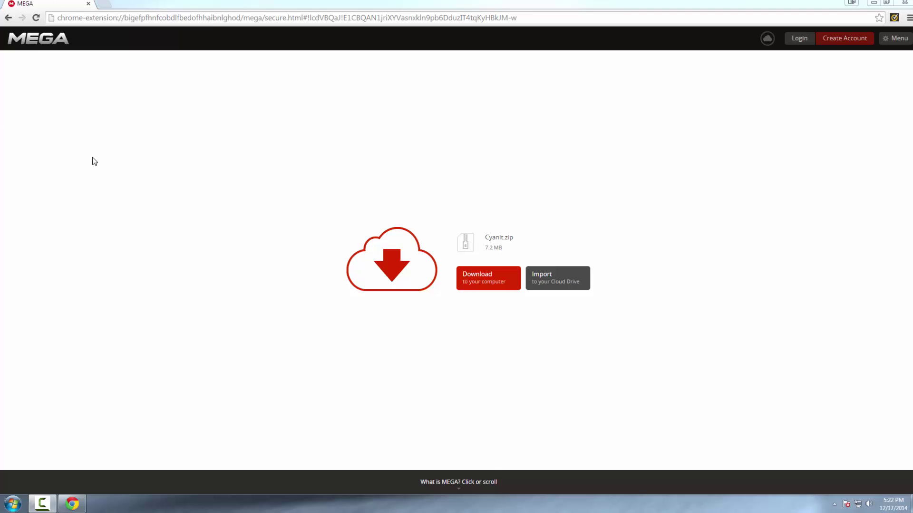
Download Cyanit.zip from MEGA to the computer, put the archive on the desktop and close the browser
{"action": "left_click", "coordinate": [481, 279]}
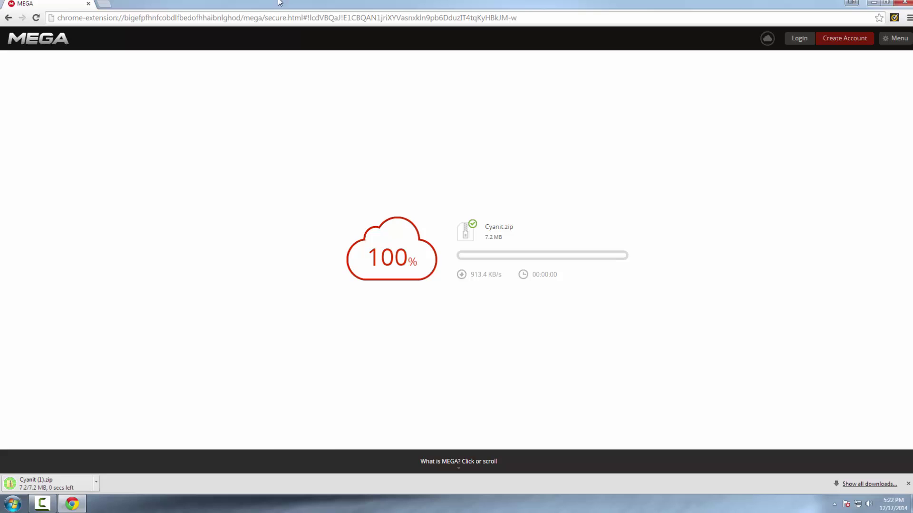
{"action": "left_click_drag", "start_coordinate": [598, 3], "coordinate": [619, 80]}
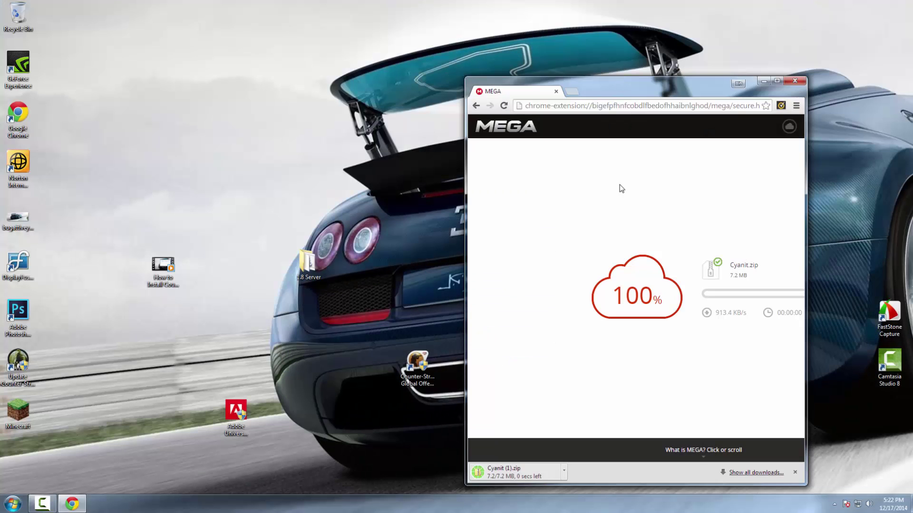
{"action": "left_click_drag", "start_coordinate": [504, 472], "coordinate": [424, 185]}
{"action": "left_click", "coordinate": [794, 80]}
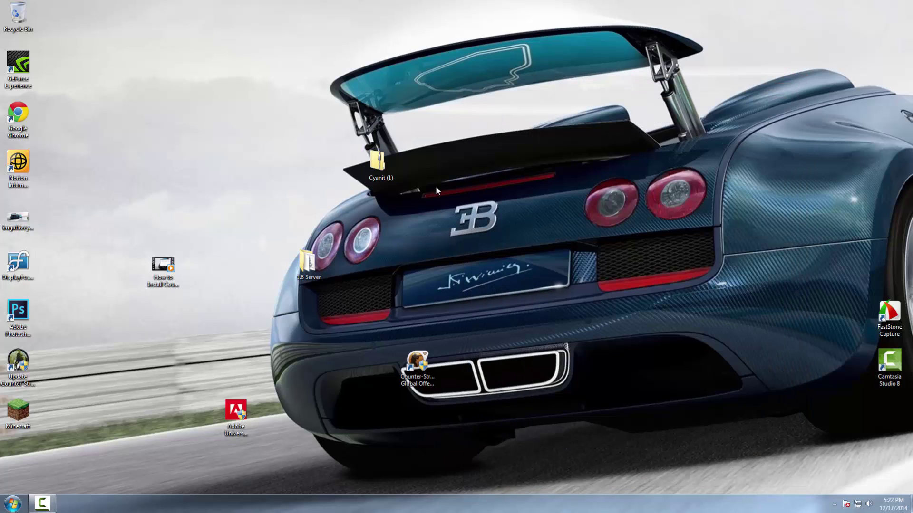
Extract the Cyanit folder from the downloaded Cyanit (1) archive onto the desktop and close the archive window
{"action": "double_click", "coordinate": [391, 161]}
{"action": "left_click_drag", "start_coordinate": [345, 75], "coordinate": [681, 154]}
{"action": "left_click", "coordinate": [393, 79]}
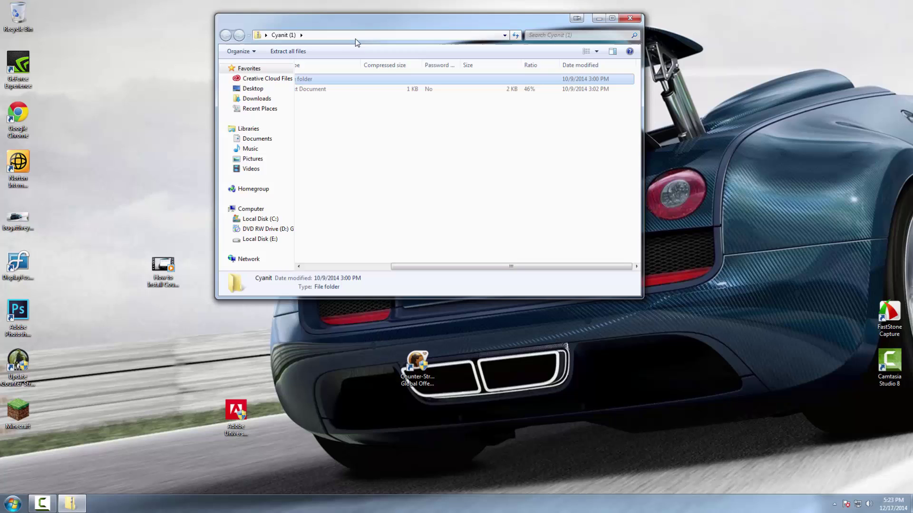
{"action": "left_click_drag", "start_coordinate": [351, 84], "coordinate": [737, 139]}
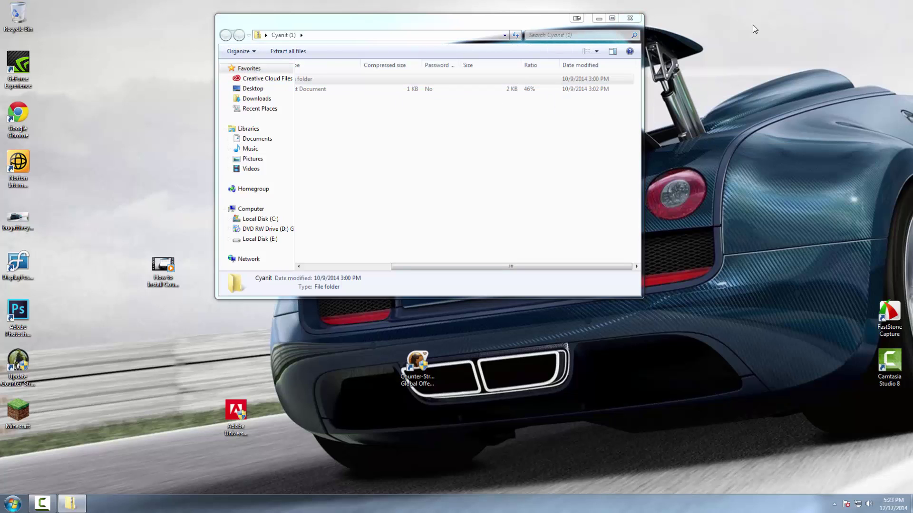
{"action": "left_click", "coordinate": [630, 18]}
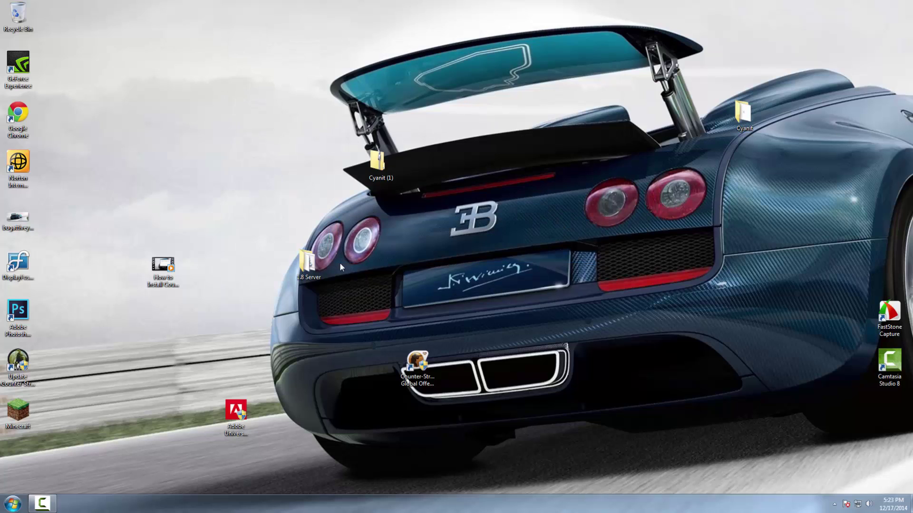
Delete the Cyanit (1) archive from the desktop and empty the Recycle Bin
{"action": "left_click_drag", "start_coordinate": [365, 203], "coordinate": [24, 19]}
{"action": "double_click", "coordinate": [24, 19]}
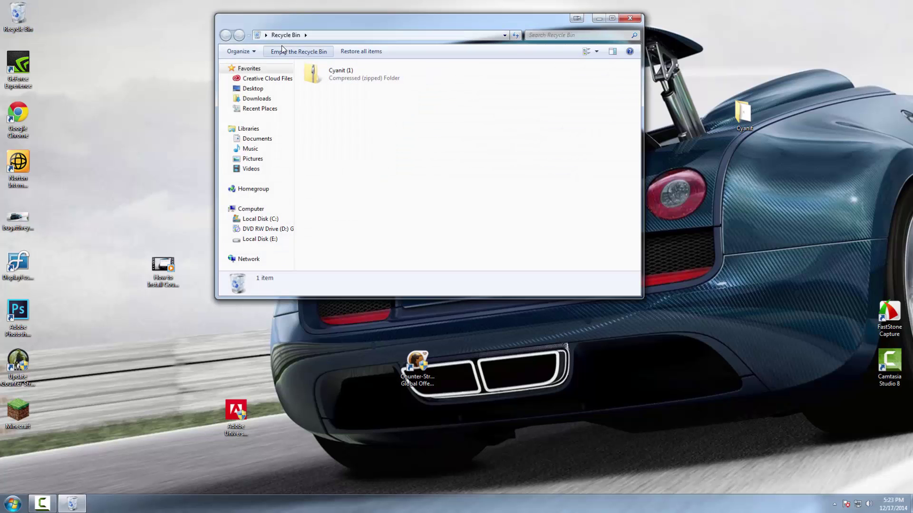
{"action": "left_click", "coordinate": [285, 51]}
{"action": "left_click", "coordinate": [496, 289]}
{"action": "left_click", "coordinate": [631, 19]}
Check the files inside the extracted Cyanit folder on the desktop
{"action": "double_click", "coordinate": [741, 116]}
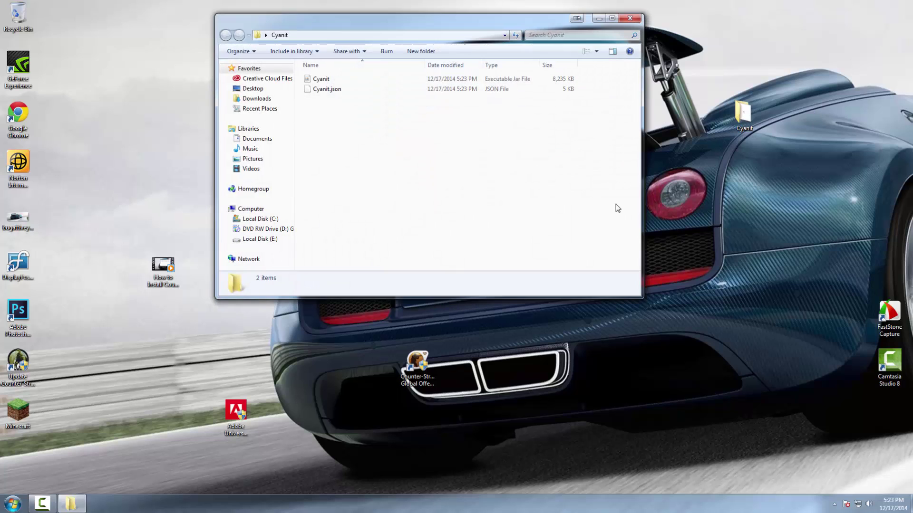
{"action": "left_click", "coordinate": [630, 18]}
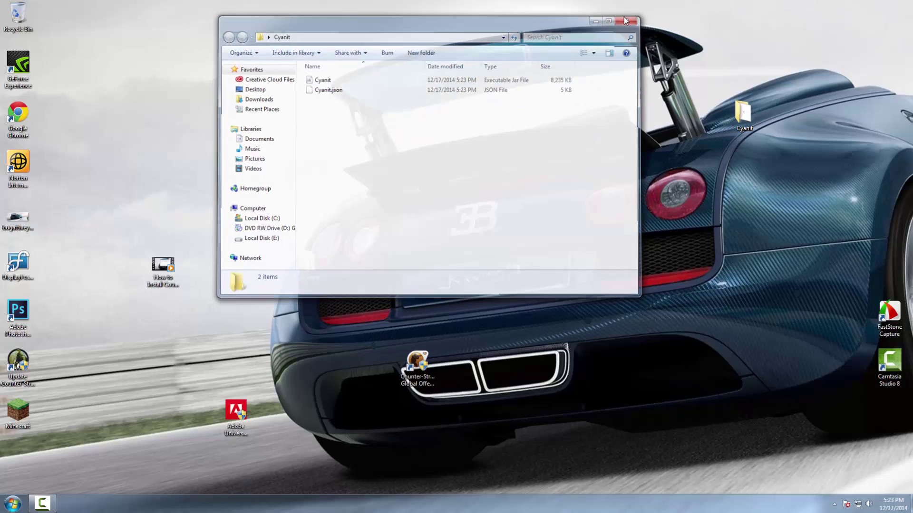
{"action": "left_click", "coordinate": [13, 504]}
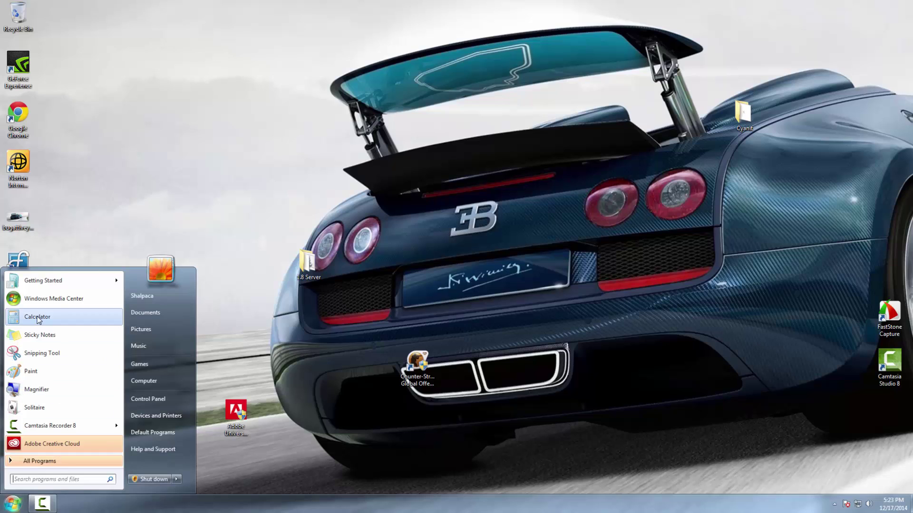
{"action": "type", "text": "%appdata5"}
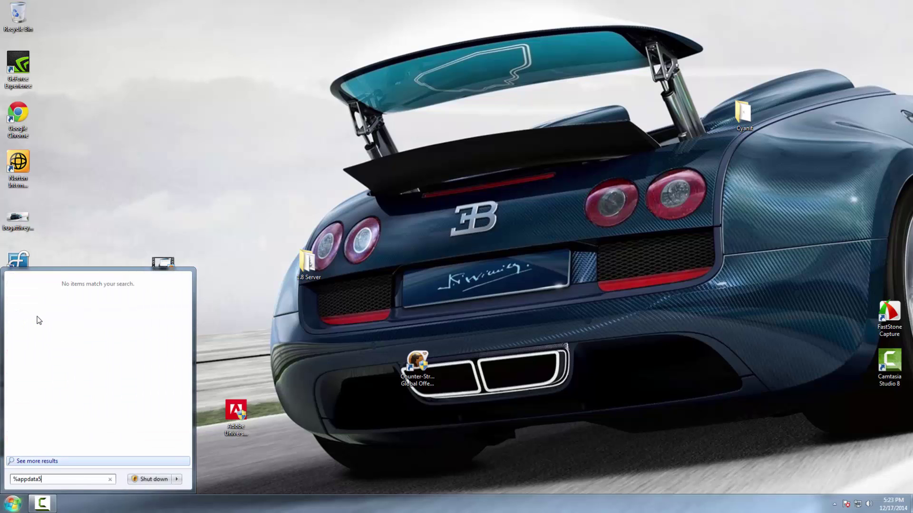
{"action": "key", "text": "BackSpace"}
{"action": "type", "text": "%"}
{"action": "key", "text": "BackSpace"}
{"action": "key", "text": "BackSpace"}
{"action": "key", "text": "BackSpace"}
{"action": "key", "text": "BackSpace"}
{"action": "key", "text": "BackSpace"}
{"action": "key", "text": "BackSpace"}
{"action": "key", "text": "BackSpace"}
{"action": "key", "text": "BackSpace"}
{"action": "key", "text": "BackSpace"}
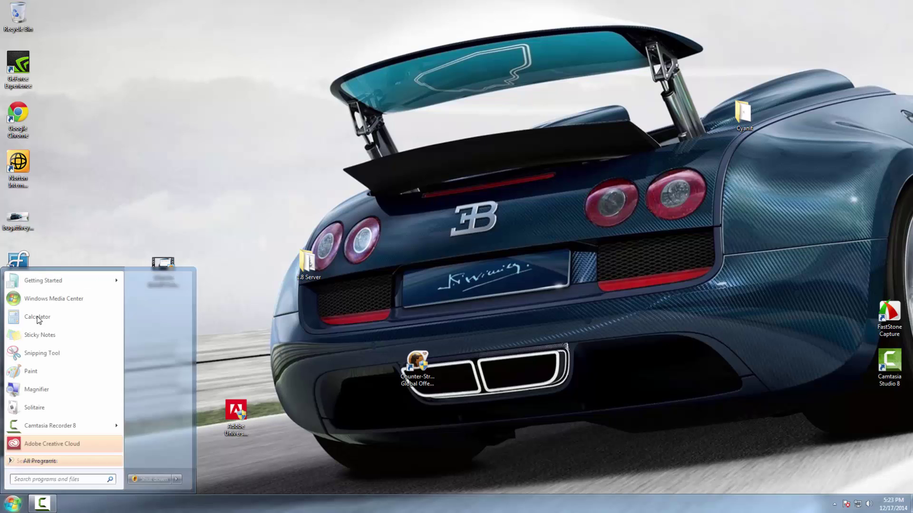
Open the Roaming application data folder by running %appdata% from the Run dialog
{"action": "type", "text": "run"}
{"action": "key", "text": "Return"}
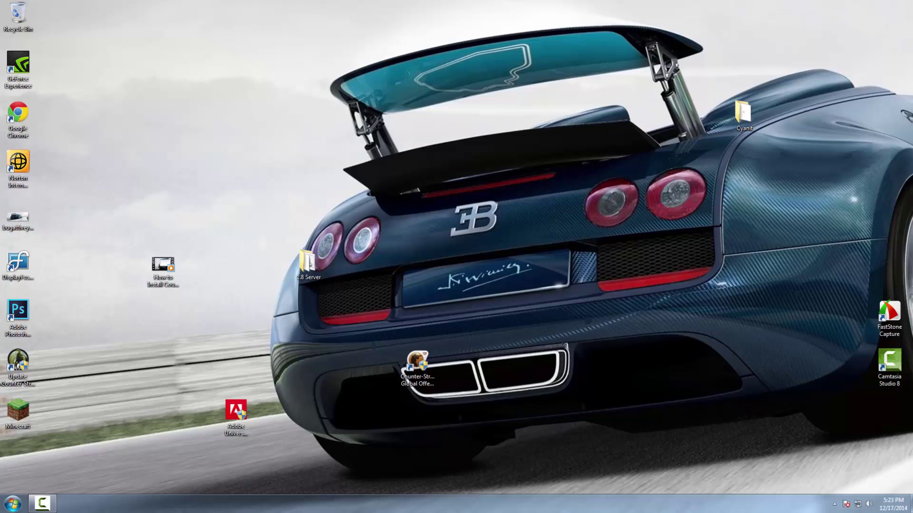
{"action": "type", "text": "%appdata%"}
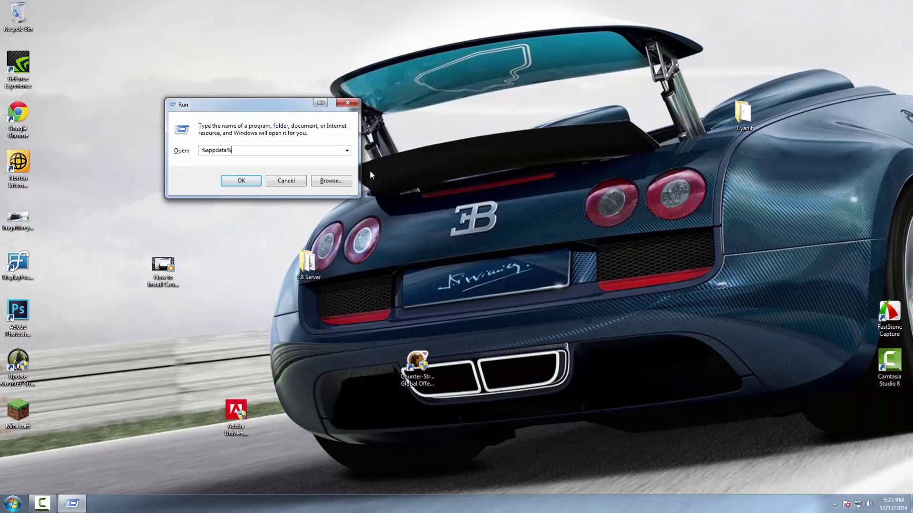
{"action": "key", "text": "Return"}
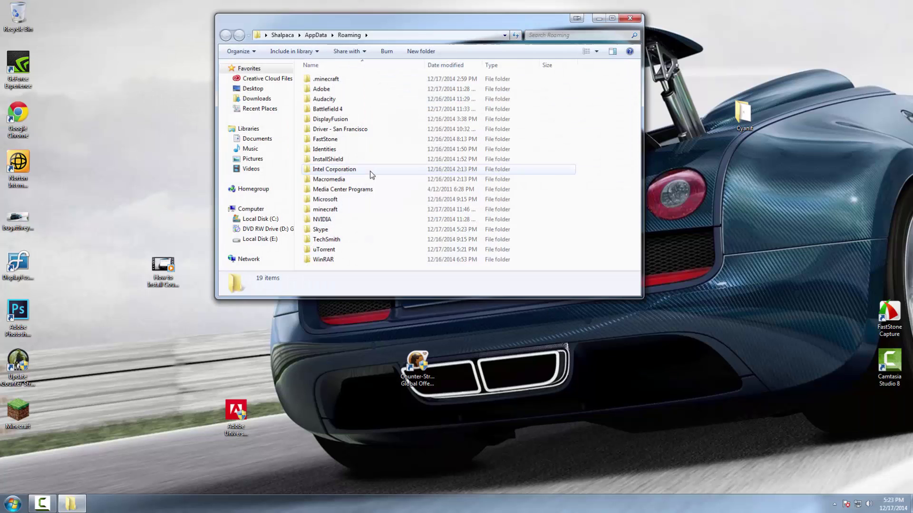
Move the Cyanit folder from the desktop into the versions folder inside .minecraft and close the window
{"action": "double_click", "coordinate": [371, 79]}
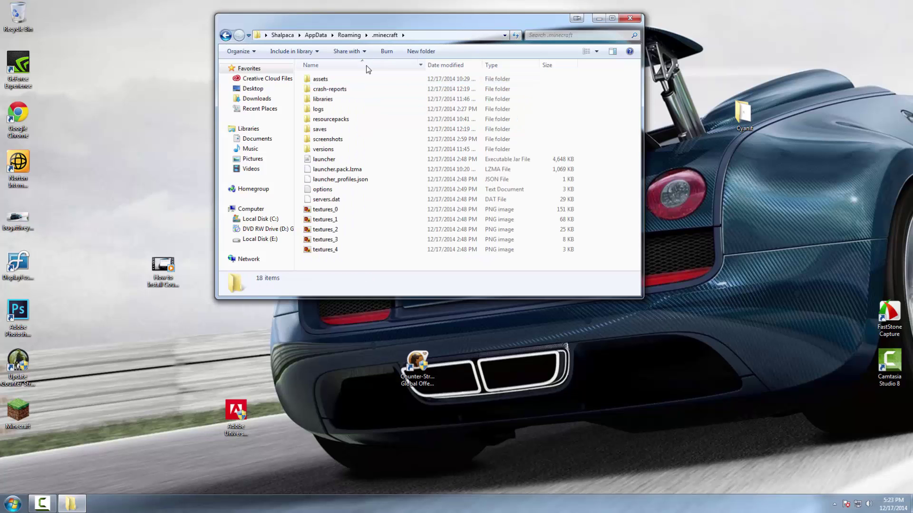
{"action": "double_click", "coordinate": [366, 149]}
{"action": "left_click_drag", "start_coordinate": [416, 31], "coordinate": [401, 68]}
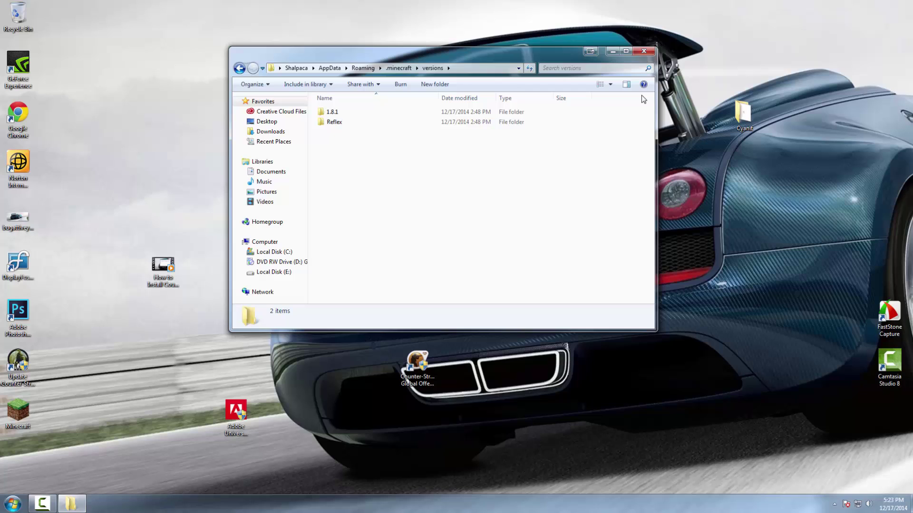
{"action": "left_click_drag", "start_coordinate": [749, 110], "coordinate": [542, 197]}
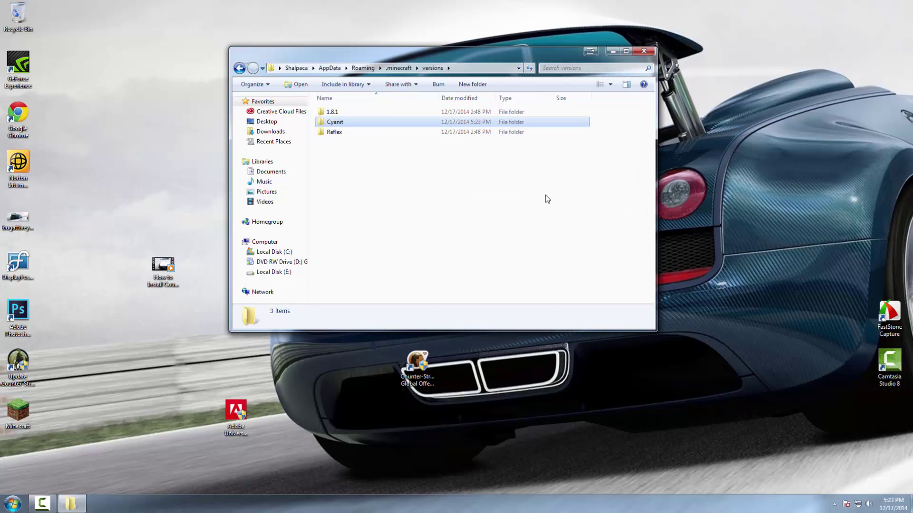
{"action": "left_click", "coordinate": [644, 51]}
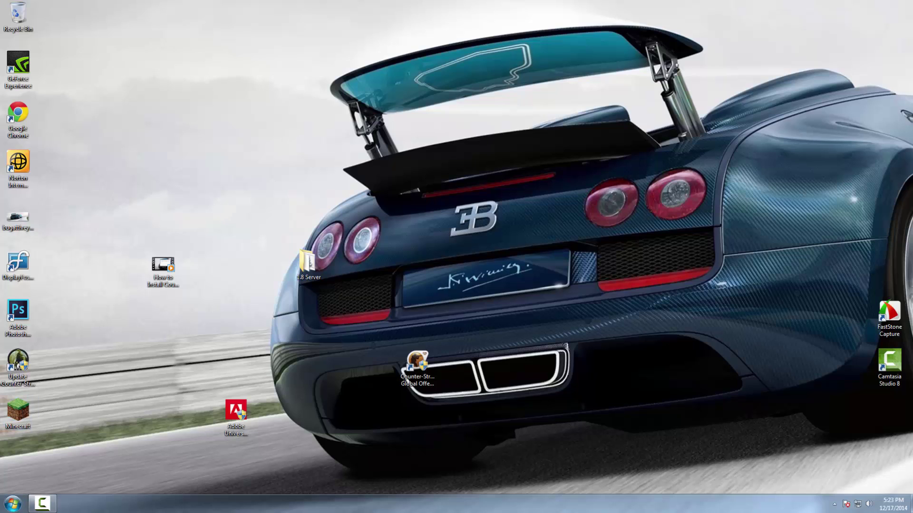
Create a Minecraft launcher profile named Cyanit that uses version release Cyanit, and save it
{"action": "left_click", "coordinate": [764, 283]}
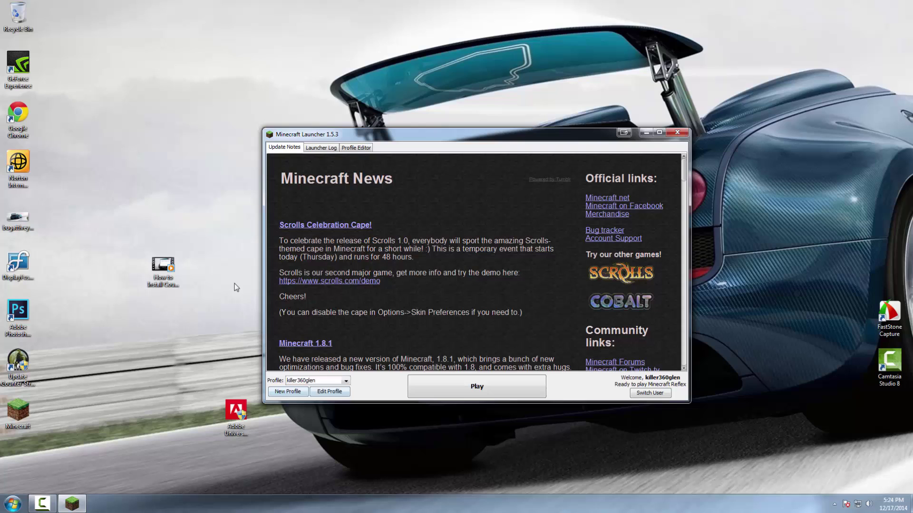
{"action": "left_click", "coordinate": [287, 392]}
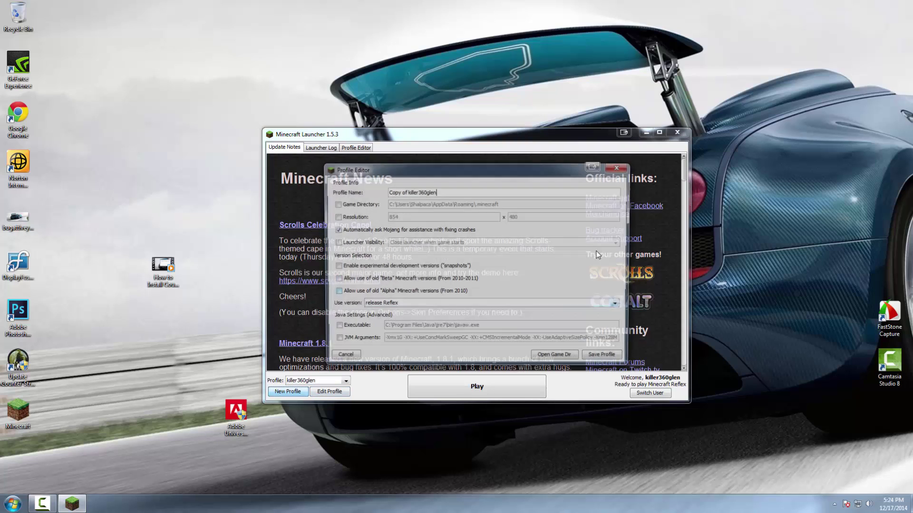
{"action": "key", "text": "ctrl+a"}
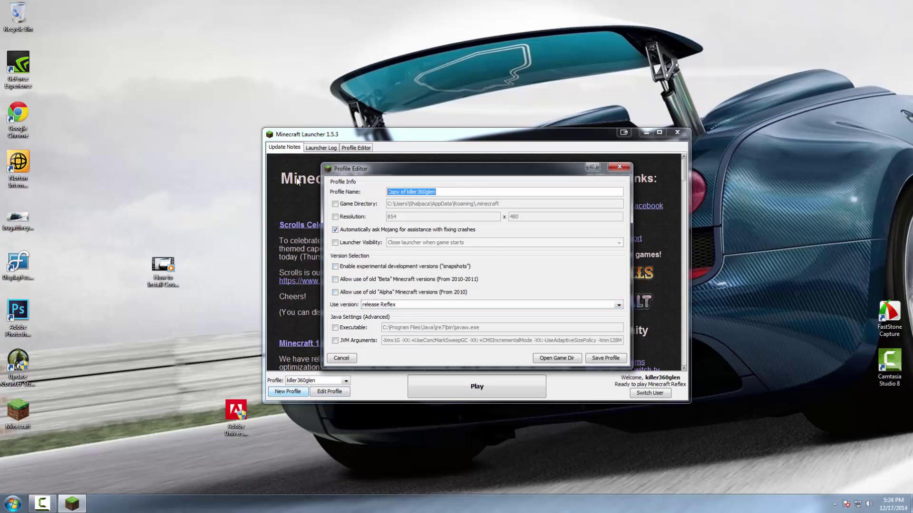
{"action": "type", "text": "Cyanit"}
{"action": "left_click", "coordinate": [407, 306]}
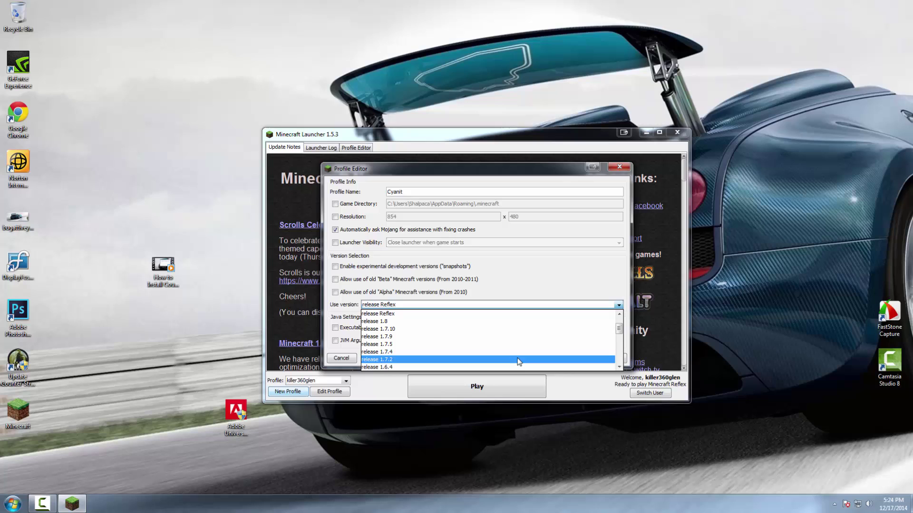
{"action": "scroll", "coordinate": [499, 356], "scroll_direction": "down", "scroll_amount": 1}
{"action": "scroll", "coordinate": [495, 355], "scroll_direction": "up", "scroll_amount": 1}
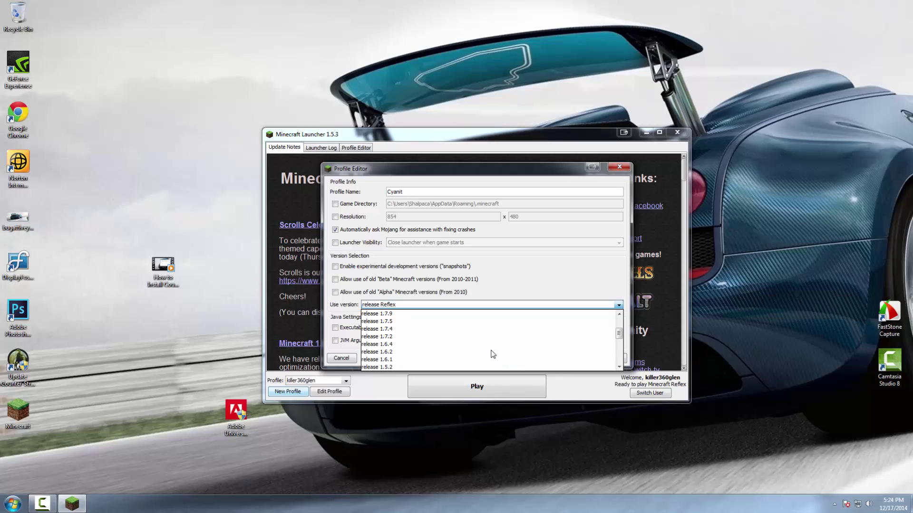
{"action": "left_click", "coordinate": [416, 329]}
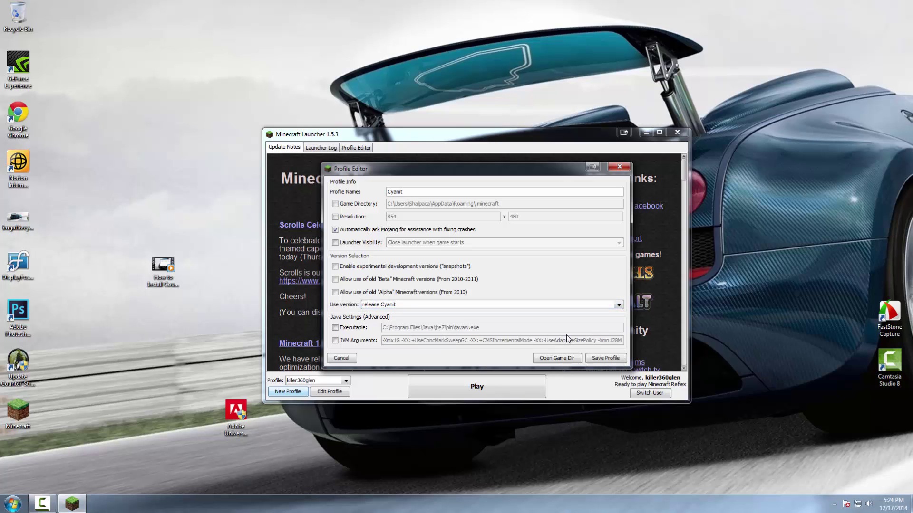
{"action": "left_click", "coordinate": [588, 360]}
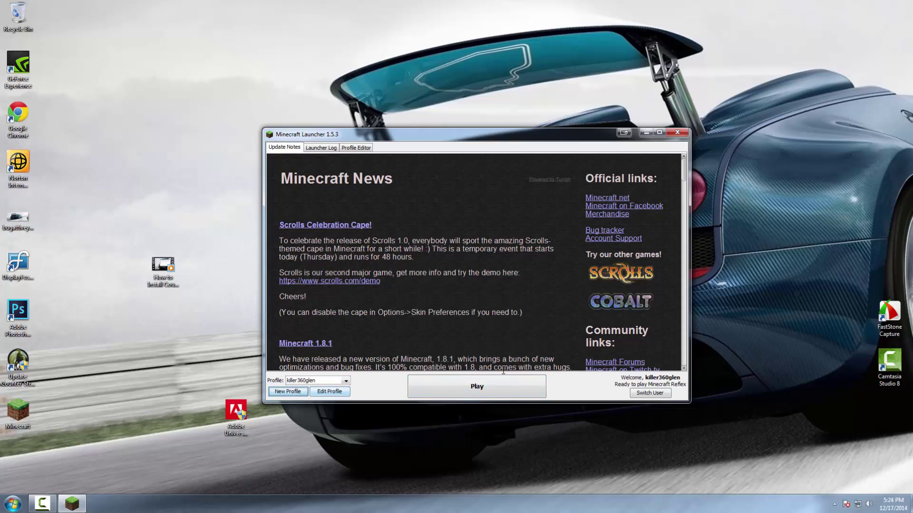
Edit the existing launcher profile to use version release Cyanit and save the profile
{"action": "left_click", "coordinate": [345, 381]}
{"action": "key", "text": "Return"}
{"action": "key", "text": "Down"}
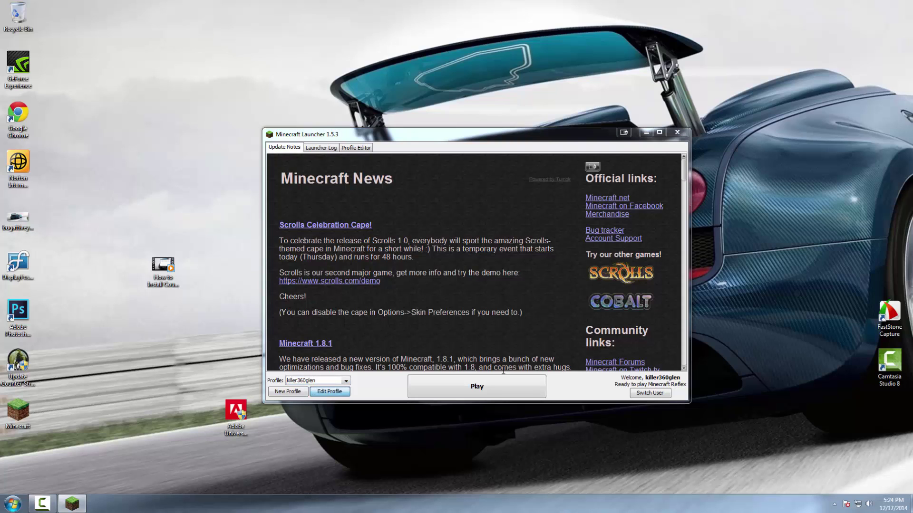
{"action": "key", "text": "Tab"}
{"action": "key", "text": "space"}
{"action": "key", "text": "space"}
{"action": "key", "text": "Escape"}
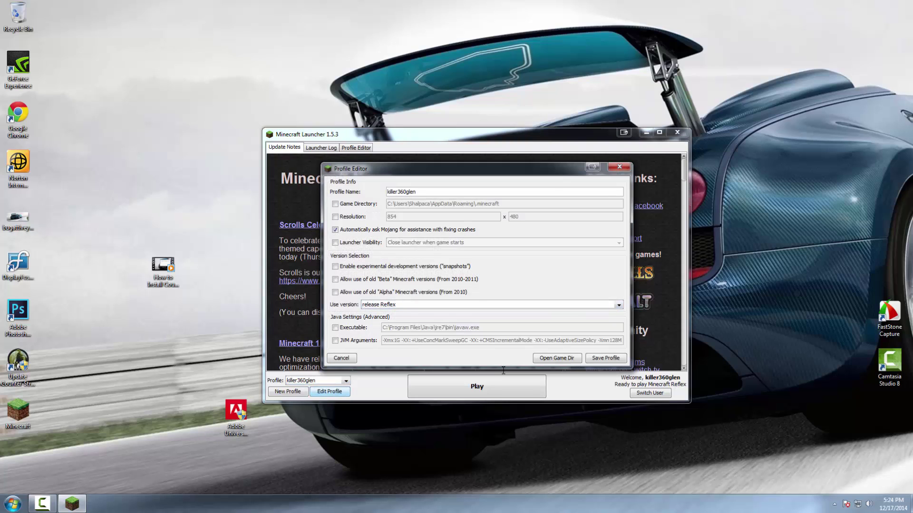
{"action": "key", "text": "space"}
{"action": "key", "text": "Up"}
{"action": "key", "text": "Up"}
{"action": "key", "text": "Up"}
{"action": "key", "text": "Up"}
{"action": "key", "text": "Up"}
{"action": "key", "text": "Return"}
{"action": "key", "text": "Return"}
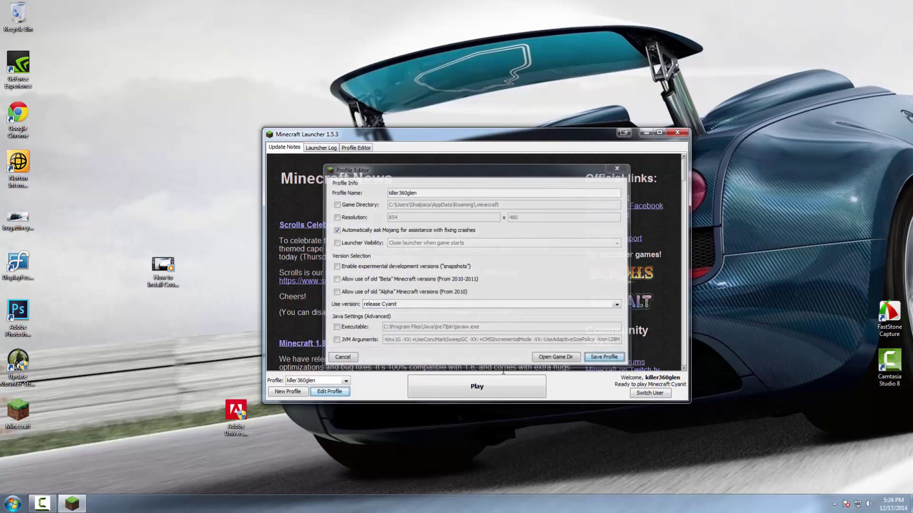
Run the Minecraft launcher and start the game with the Cyanit version
{"action": "key", "text": "Tab"}
{"action": "key", "text": "space"}
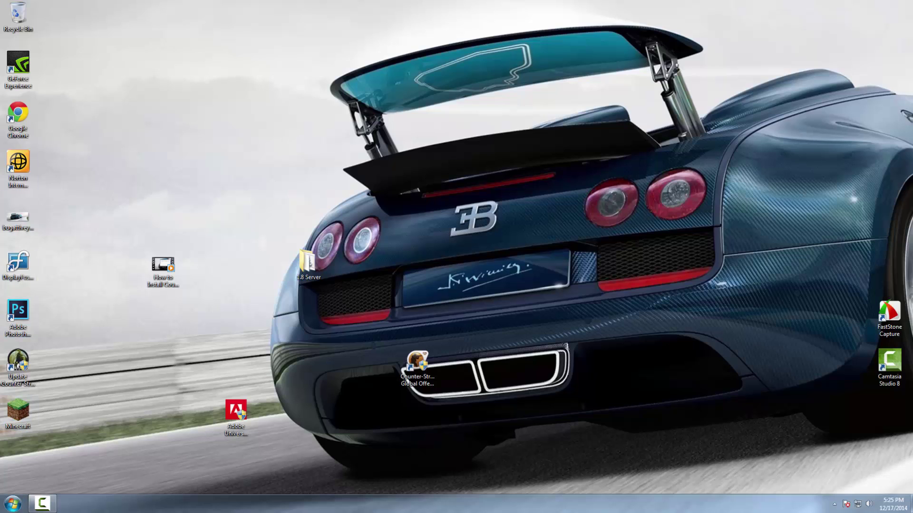
{"action": "key", "text": "Return"}
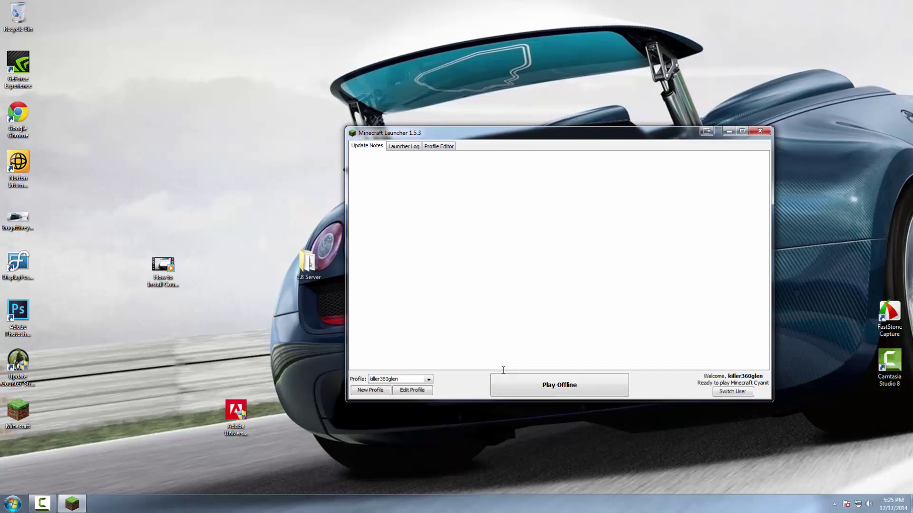
{"action": "left_click", "coordinate": [503, 375]}
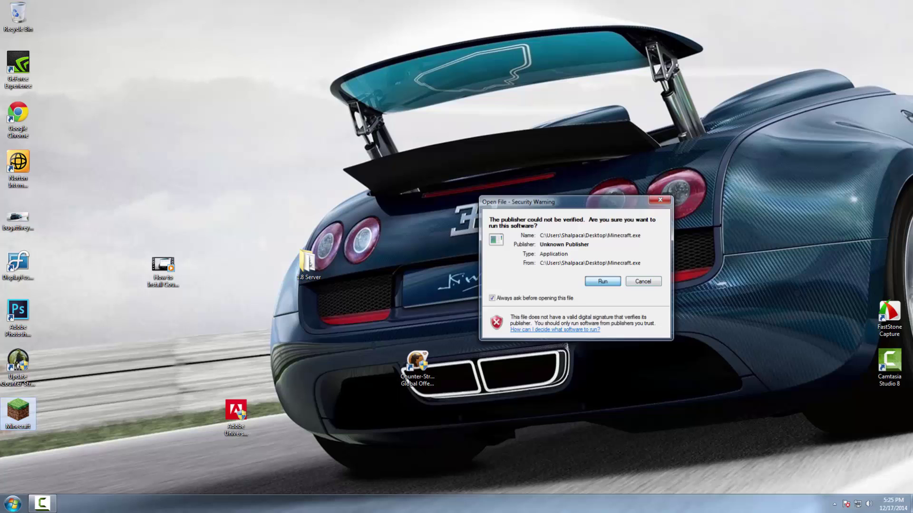
{"action": "key", "text": "Return"}
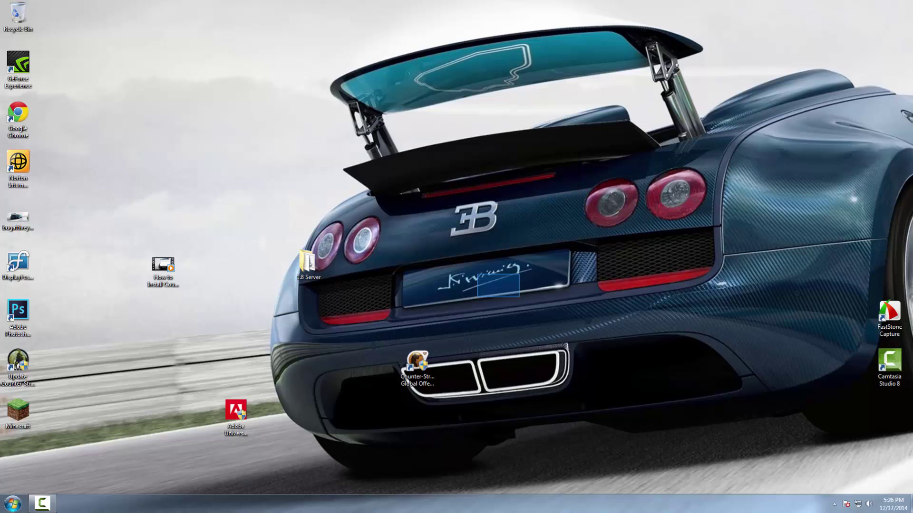
{"action": "left_click", "coordinate": [13, 504]}
{"action": "left_click", "coordinate": [57, 438]}
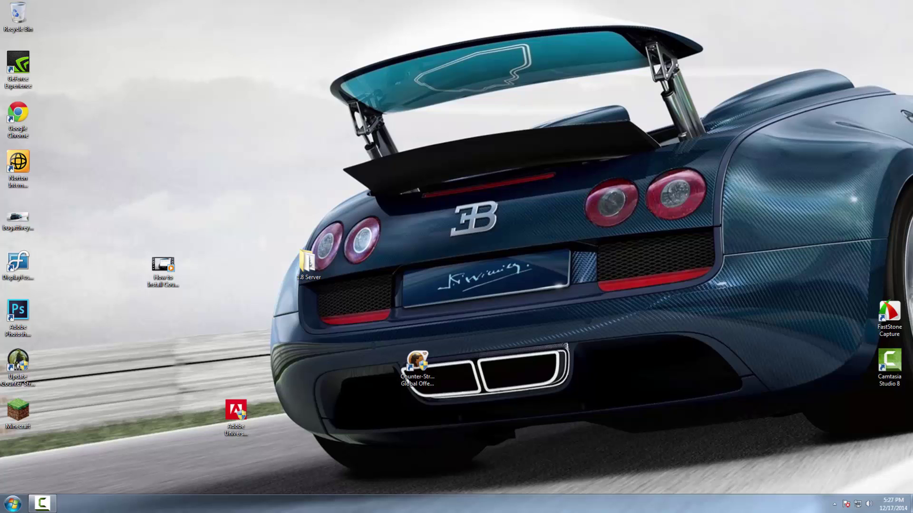
{"action": "left_click_drag", "start_coordinate": [290, 40], "coordinate": [694, 172]}
{"action": "left_click_drag", "start_coordinate": [716, 134], "coordinate": [786, 179]}
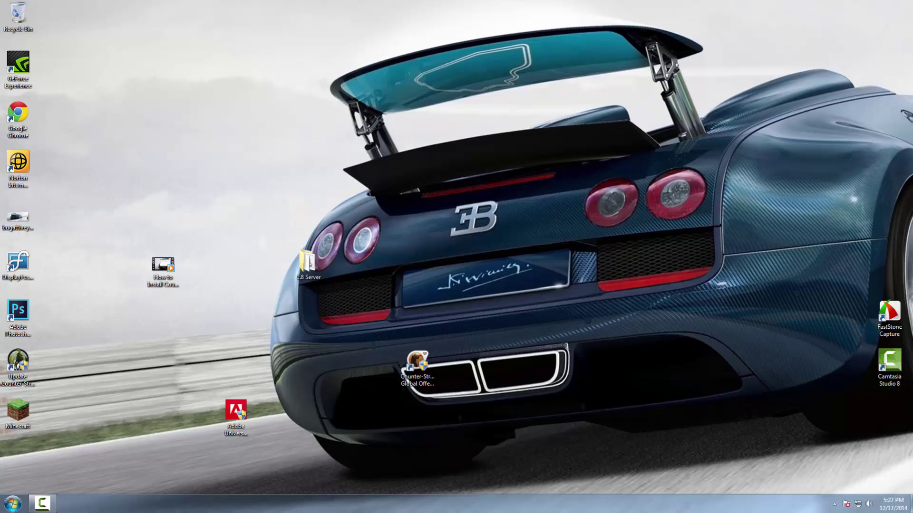